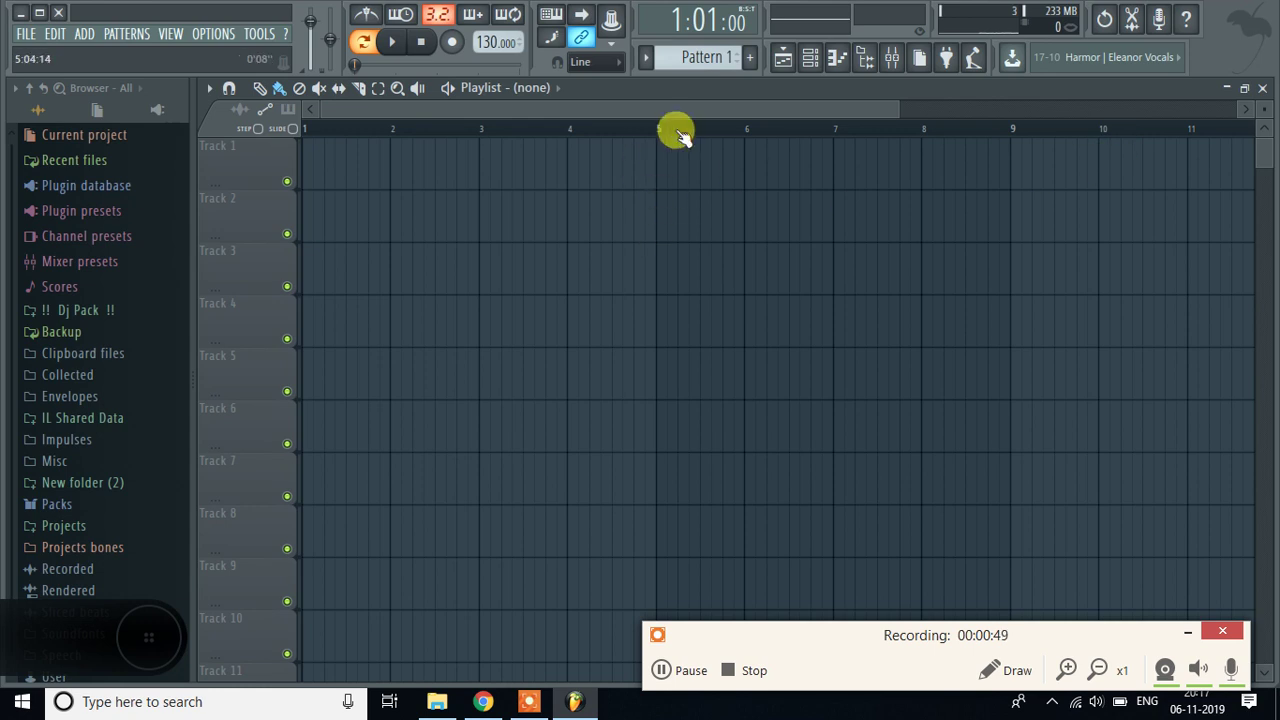
# Open the All Gap Music sample folder inside Gap Music All within the Dj Pack folder
pyautogui.scroll(2, 676, 137)
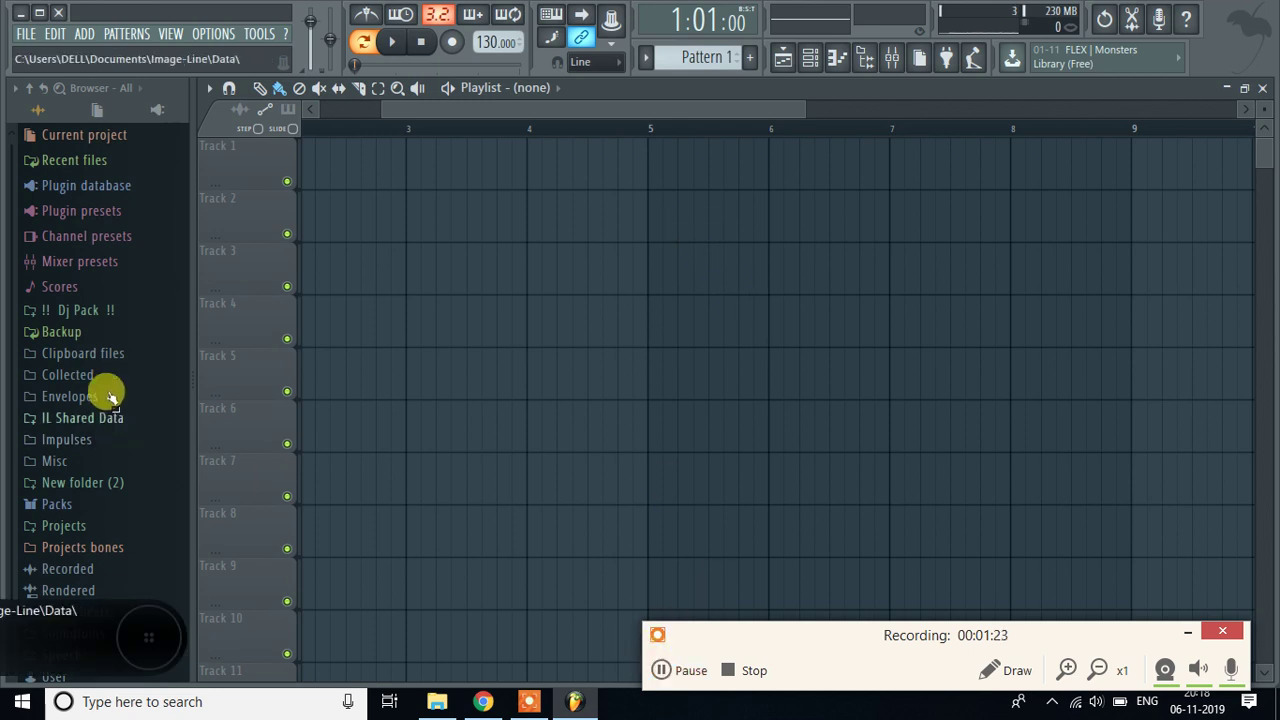
pyautogui.click(78, 308)
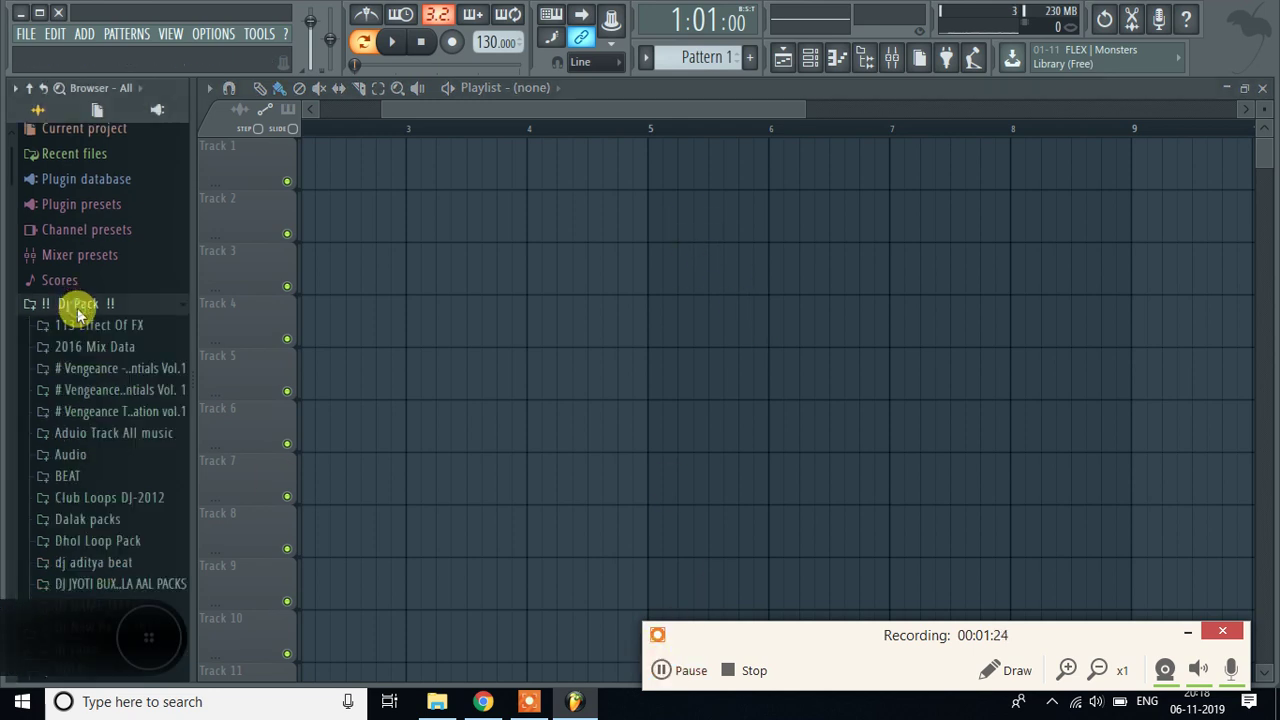
pyautogui.click(106, 584)
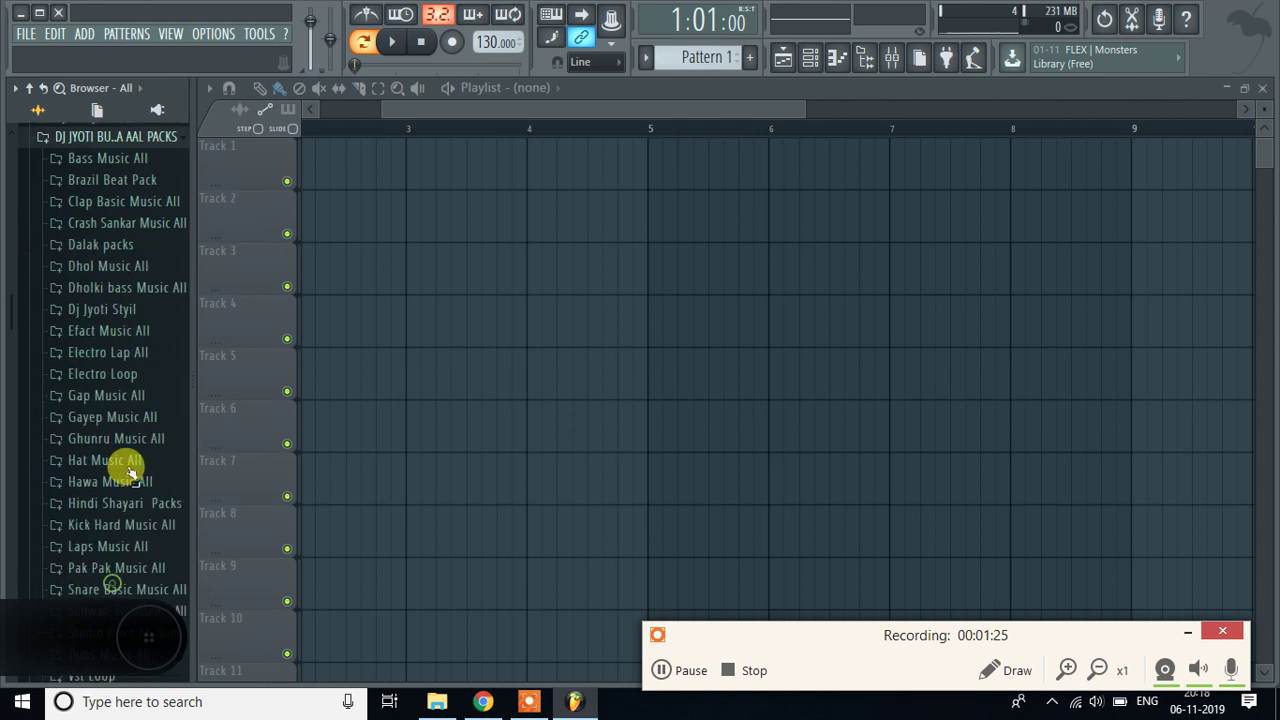
pyautogui.click(96, 392)
pyautogui.click(110, 414)
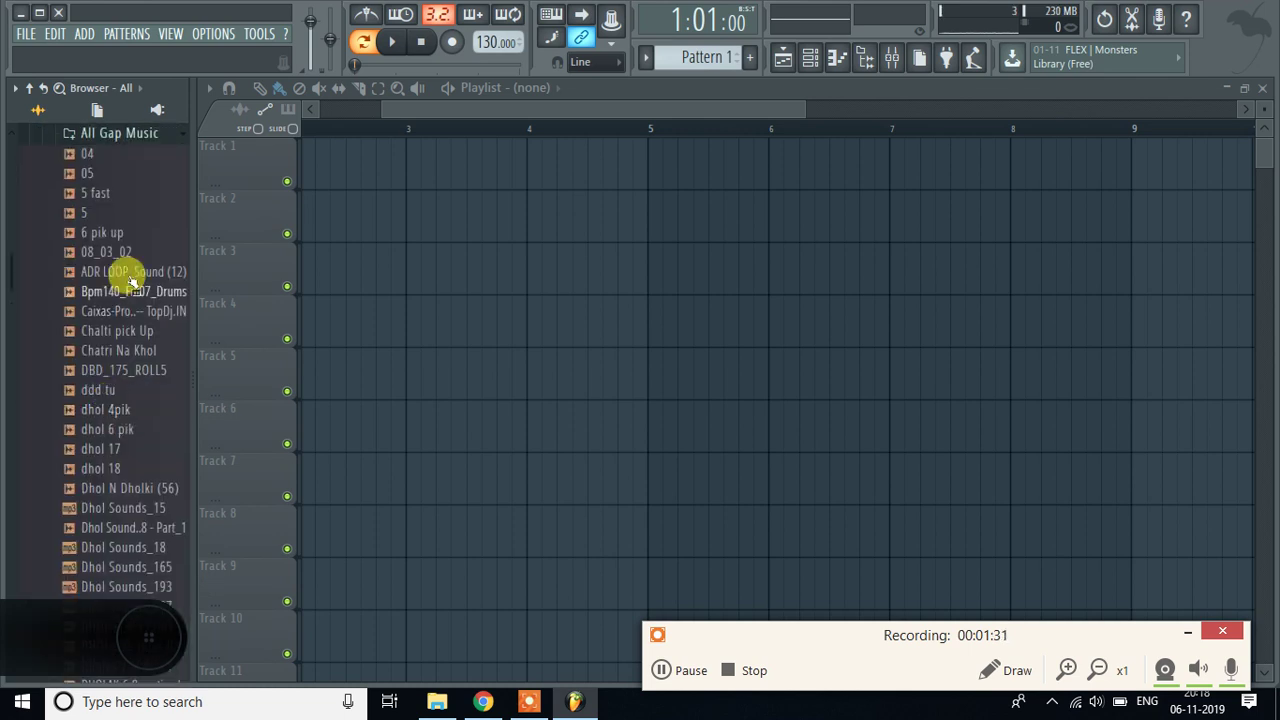
# Preview the samples 6 pik up, 08_03_02, ADR LOOP_Sound (12) and Bpm140_Fill07_Drums
pyautogui.click(106, 234)
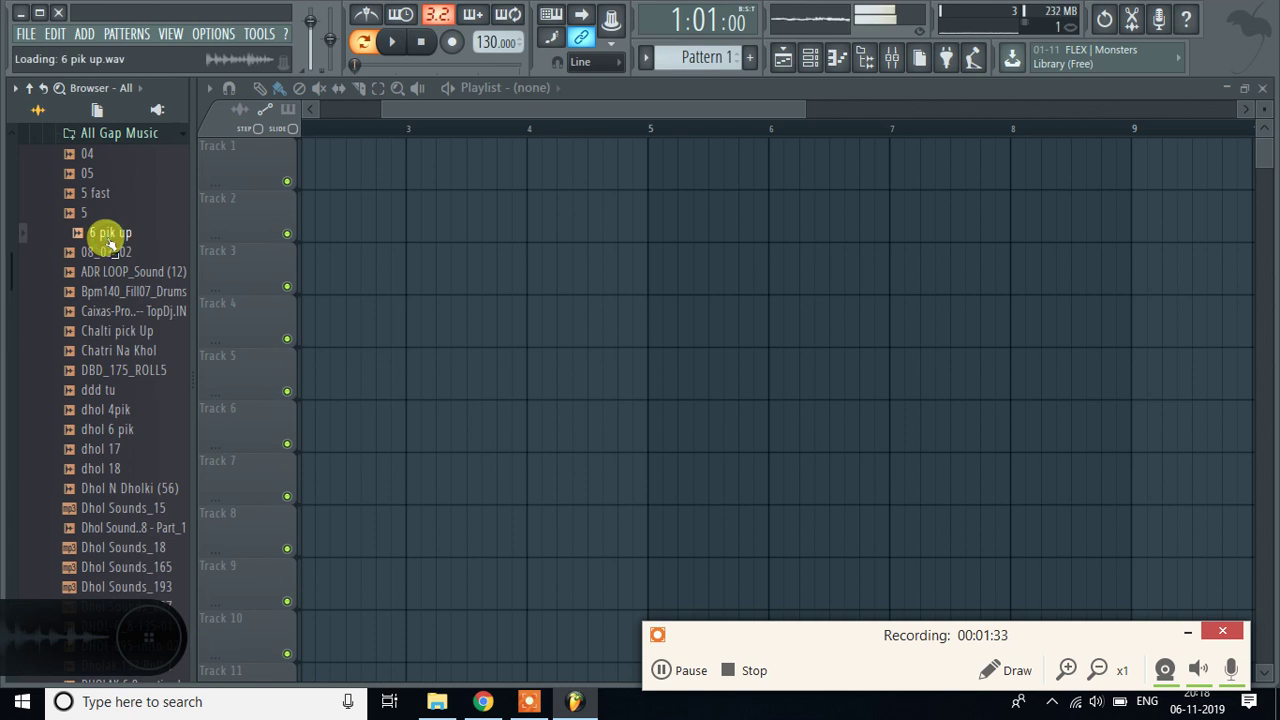
pyautogui.click(108, 252)
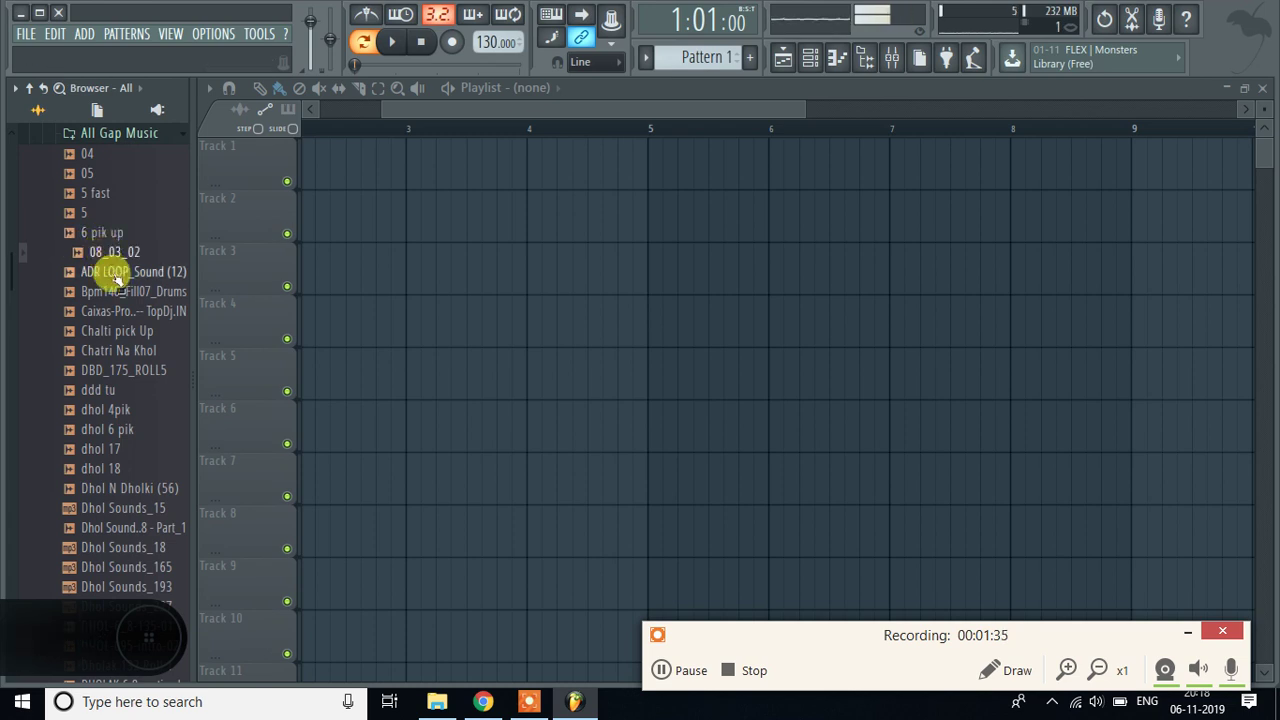
pyautogui.click(108, 271)
pyautogui.click(128, 293)
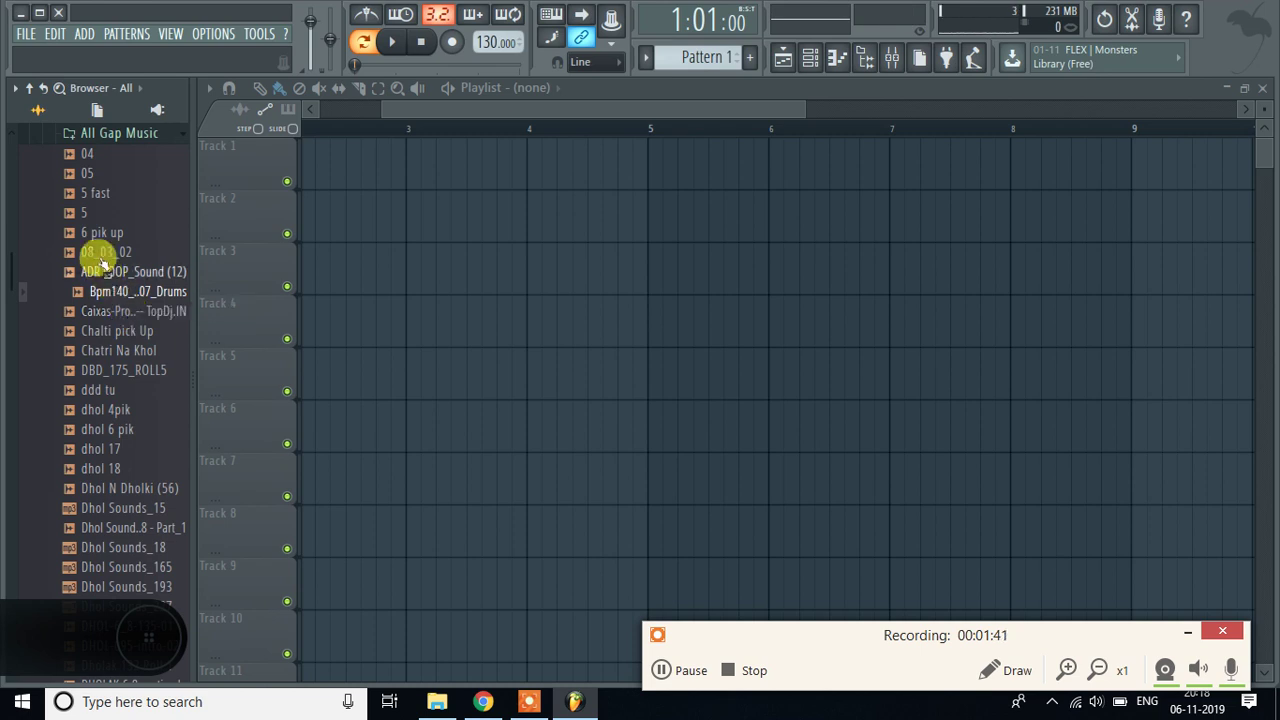
# Place the 5 fast sample on Track 3 of the playlist, starting at bar 5
pyautogui.moveTo(91, 199); pyautogui.dragTo(670, 295)
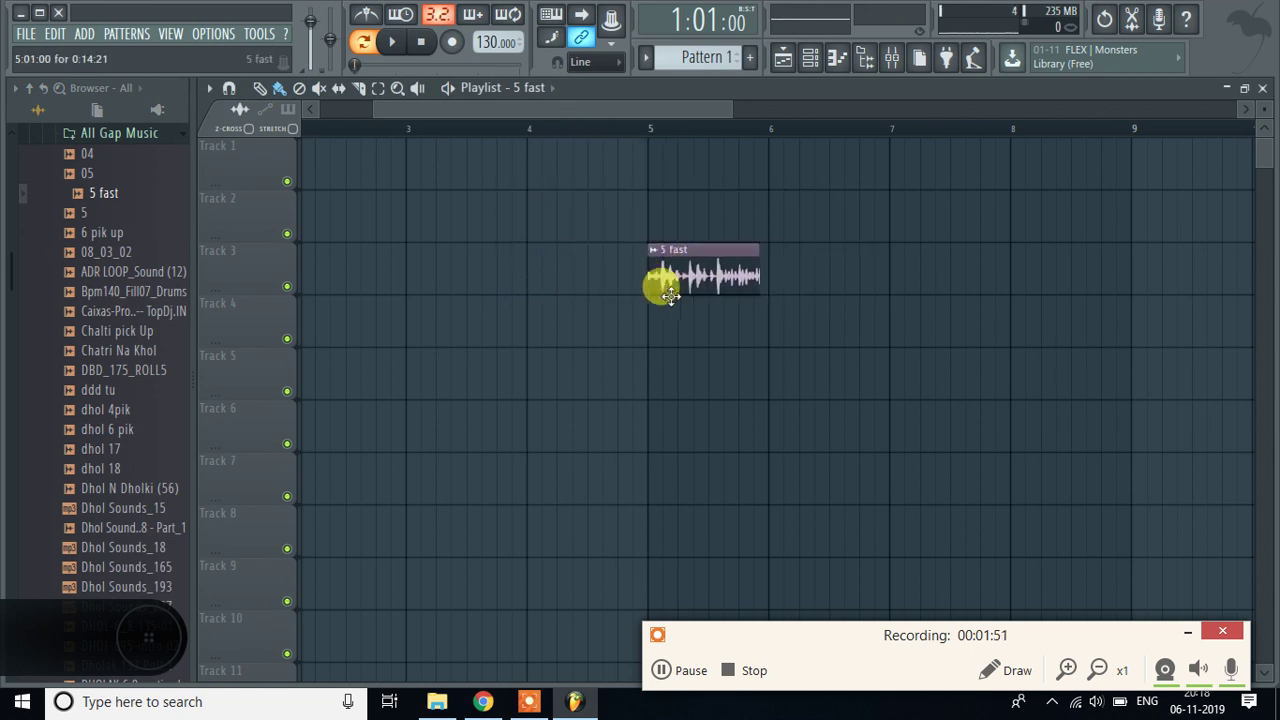
pyautogui.scroll(2, 727, 132)
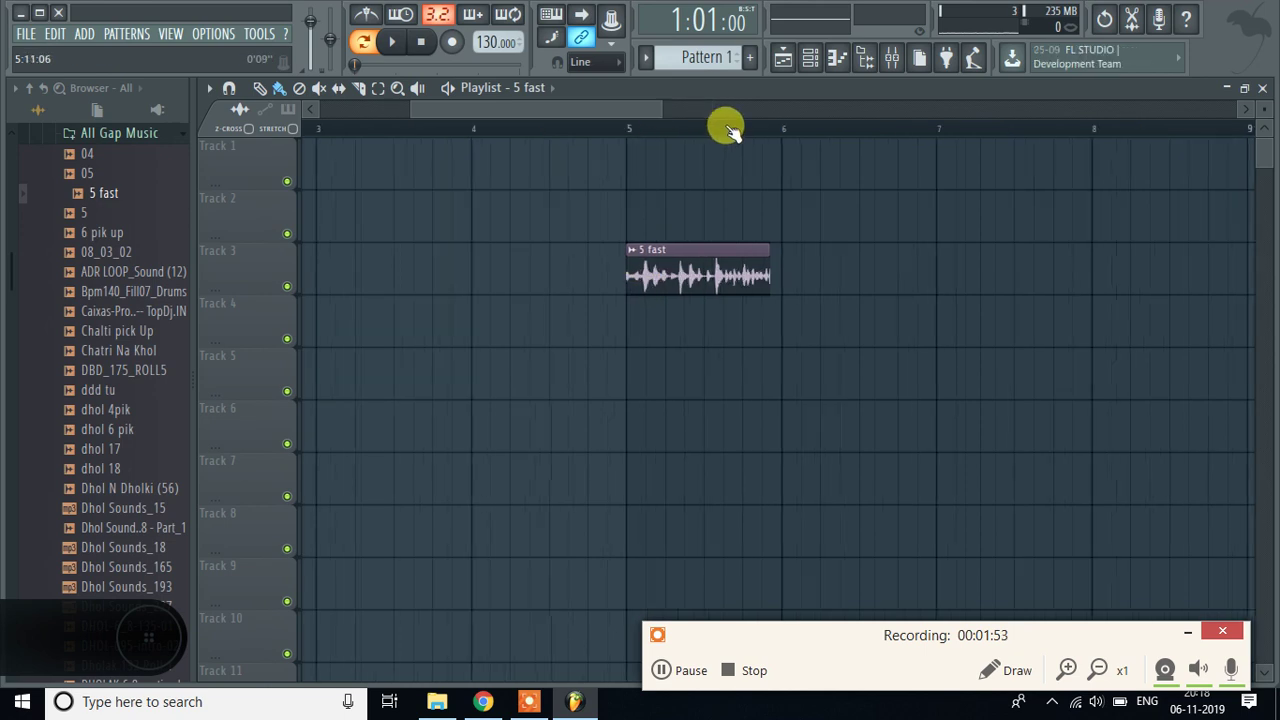
pyautogui.scroll(3, 728, 130)
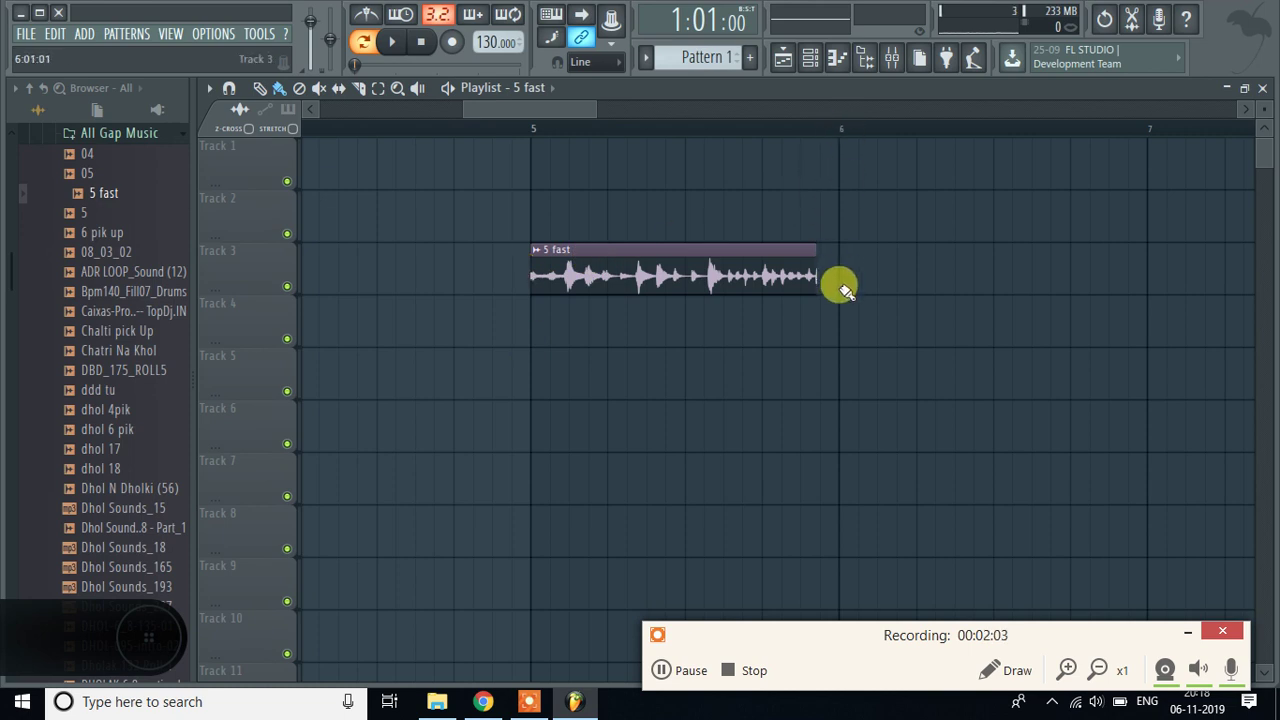
pyautogui.scroll(3, 826, 128)
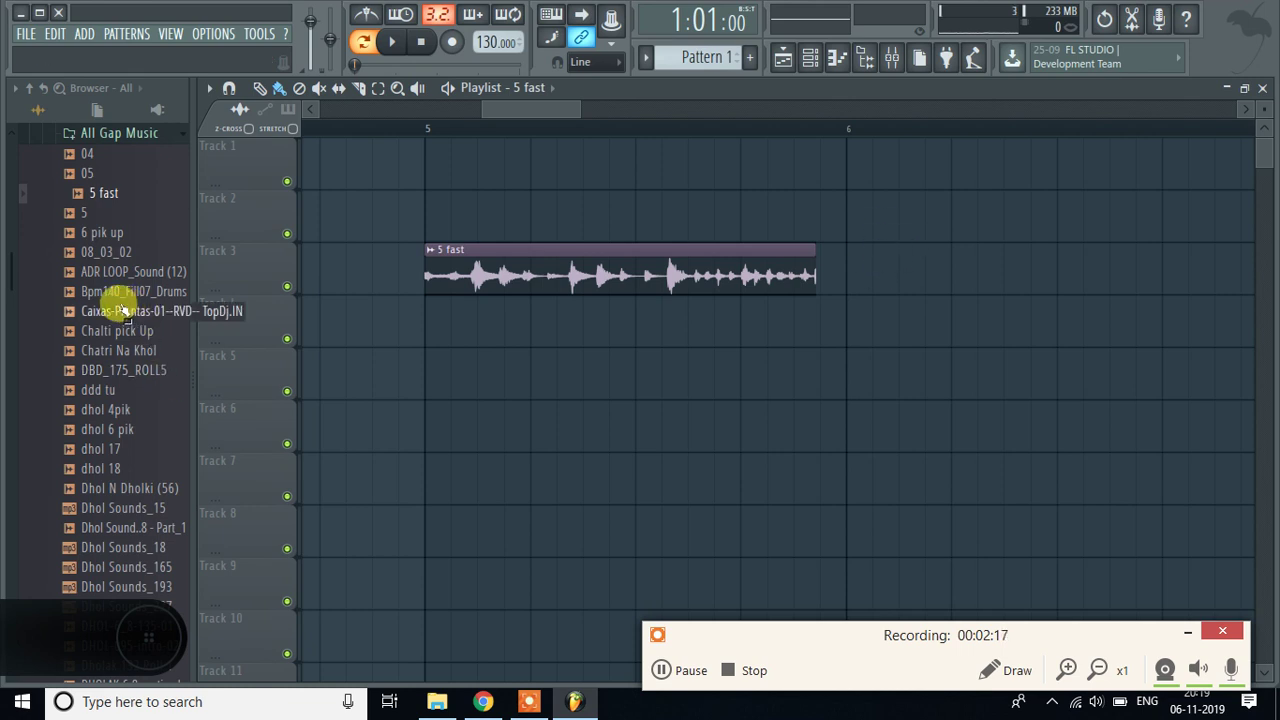
# Place Bpm140_Fill07_Drums on Track 5 at bar 5, compare its end with the 5 fast clip, and delete it
pyautogui.click(105, 293)
pyautogui.moveTo(105, 297); pyautogui.dragTo(412, 381)
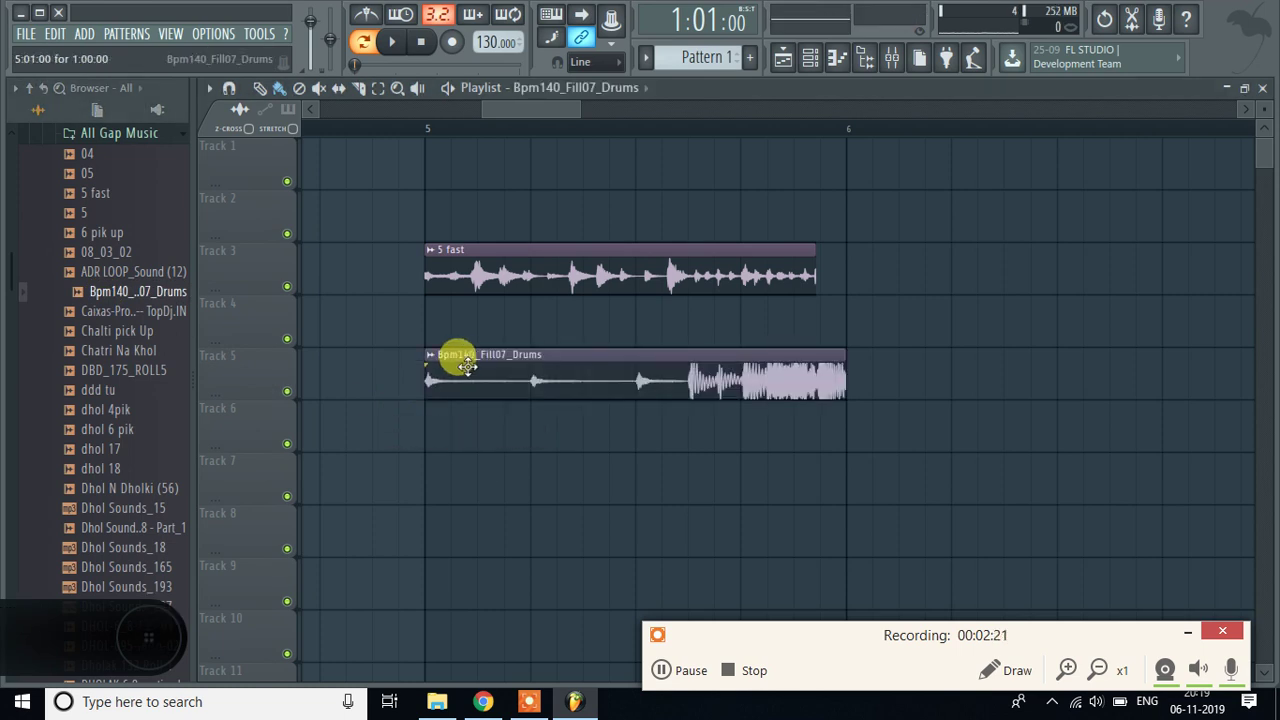
pyautogui.scroll(4, 853, 130)
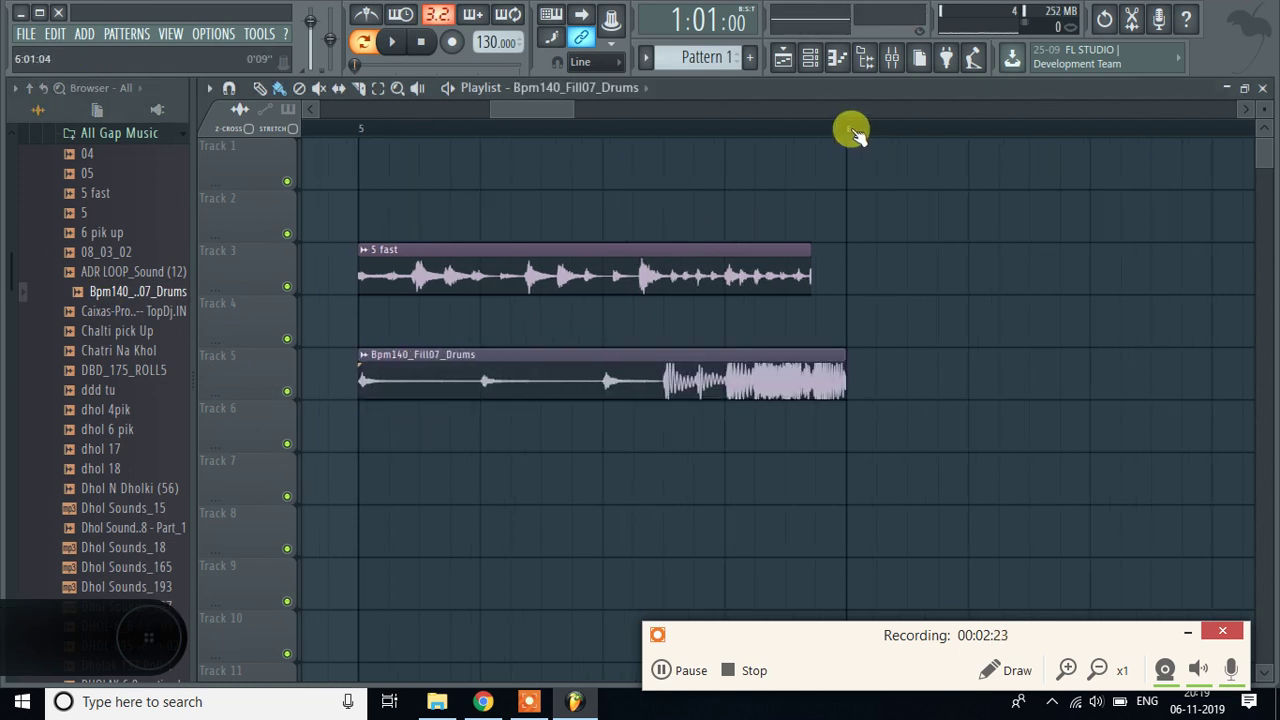
pyautogui.scroll(1, 858, 132)
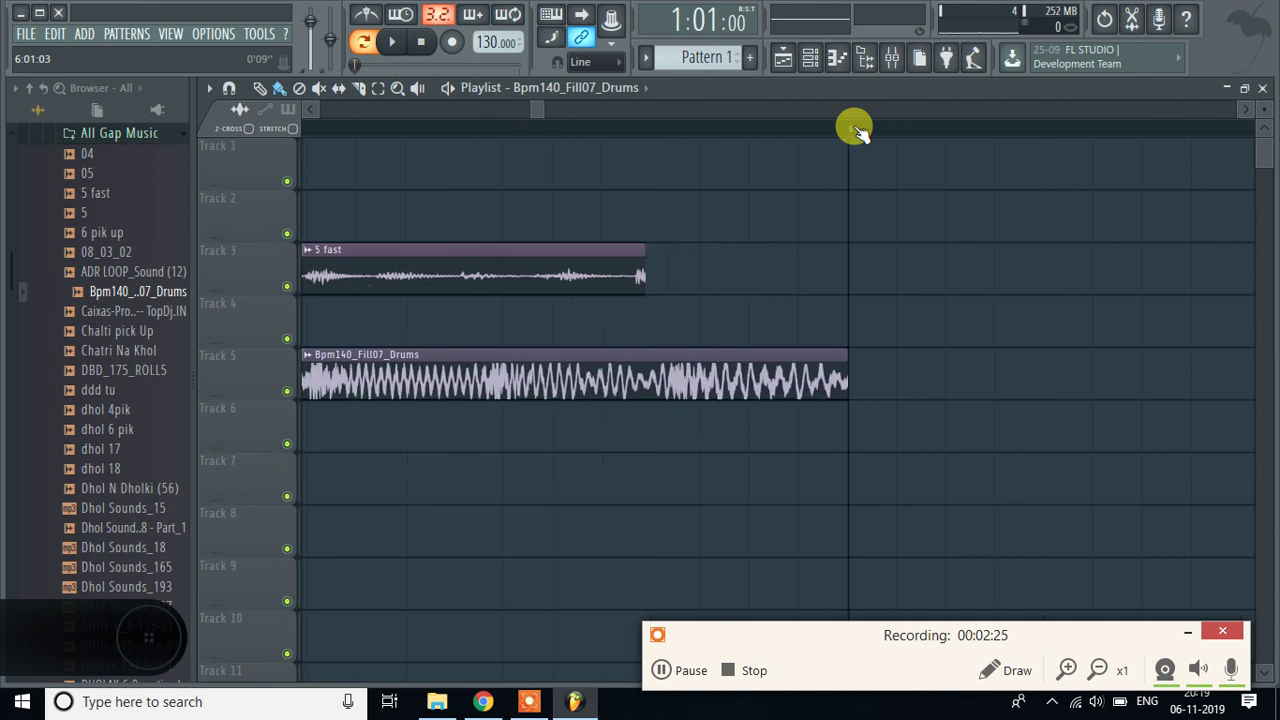
pyautogui.scroll(4, 858, 131)
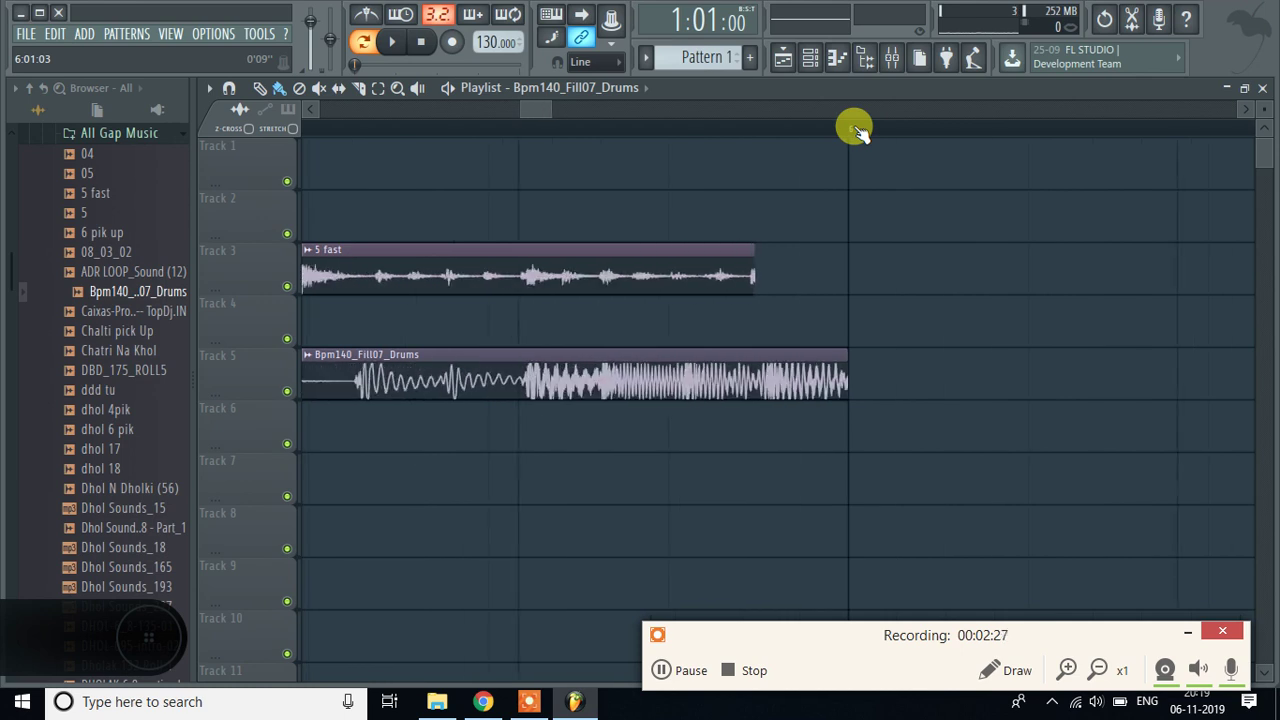
pyautogui.scroll(-1, 858, 131)
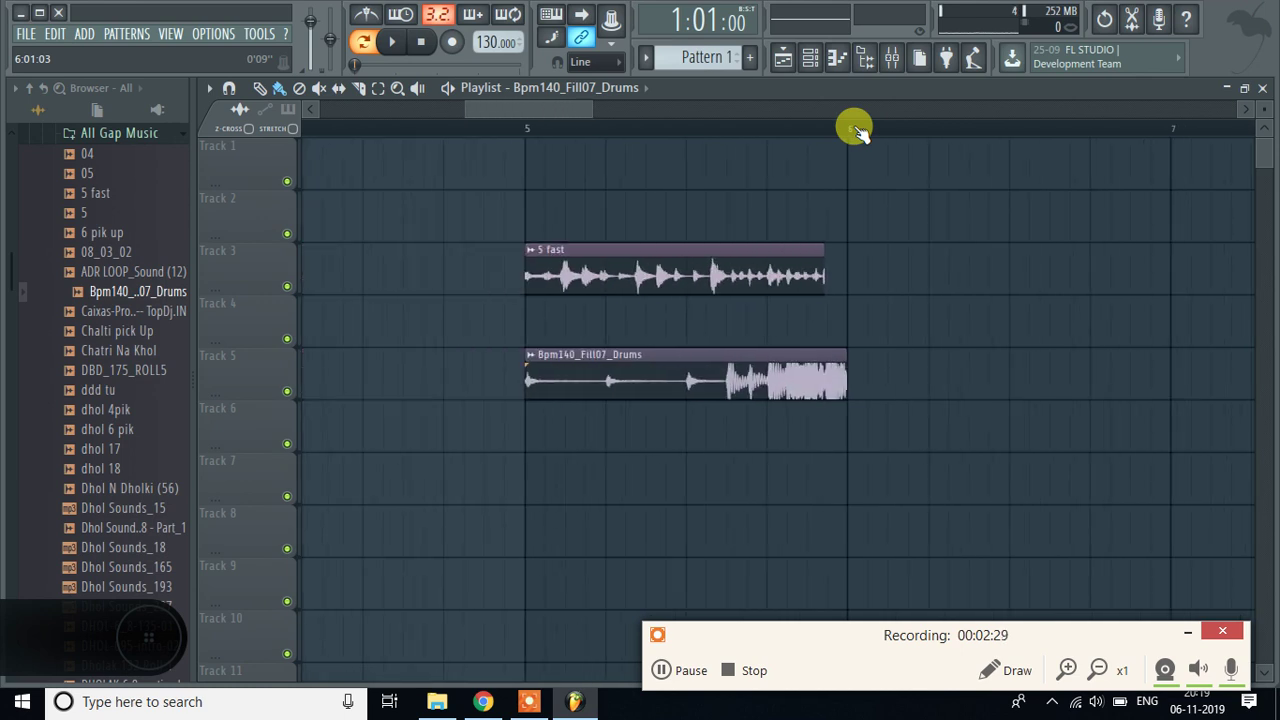
pyautogui.rightClick(637, 376)
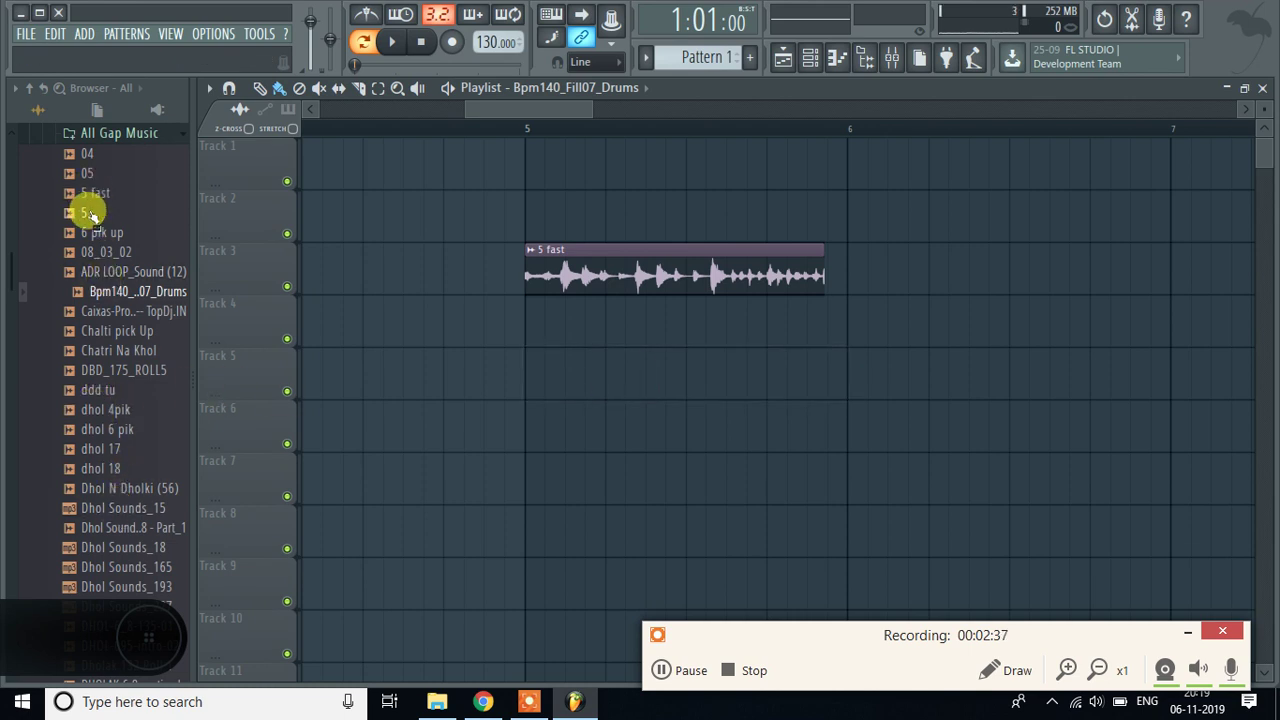
# Place the 05 sample on Track 5 at bar 5 and compare its length with the 5 fast clip
pyautogui.click(94, 173)
pyautogui.moveTo(94, 173); pyautogui.dragTo(514, 363)
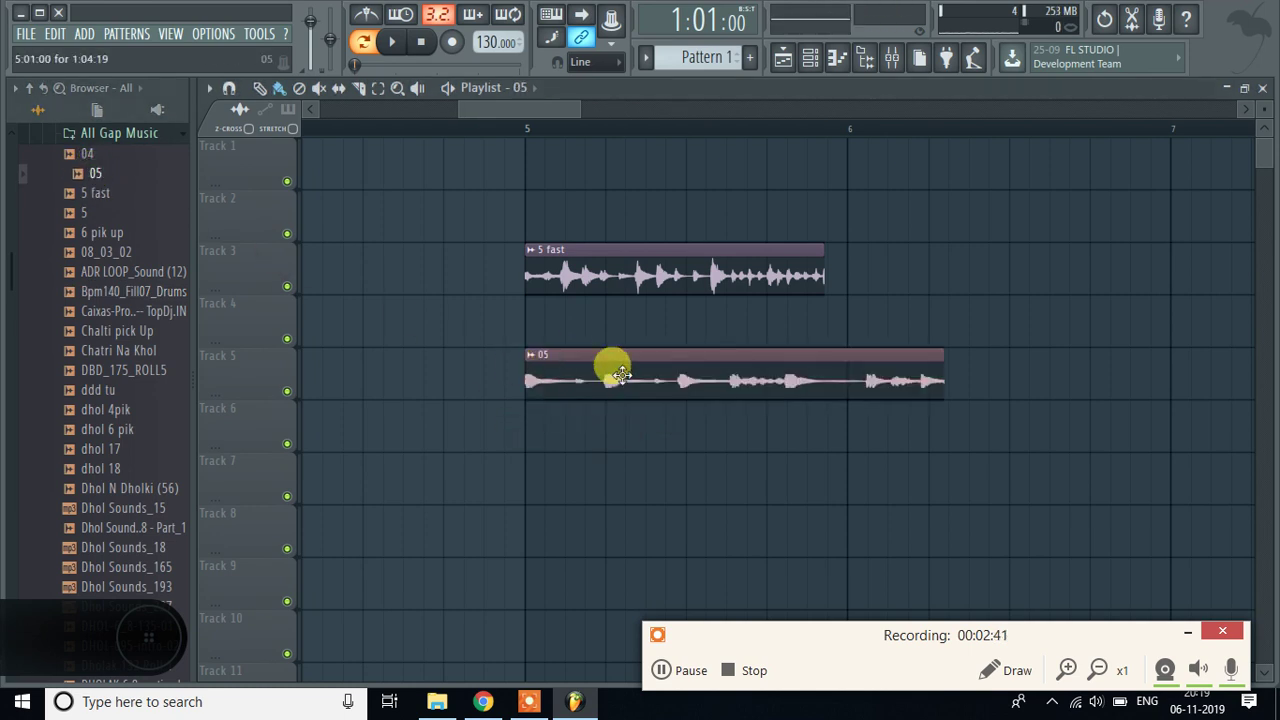
pyautogui.scroll(2, 915, 138)
pyautogui.scroll(-2, 915, 138)
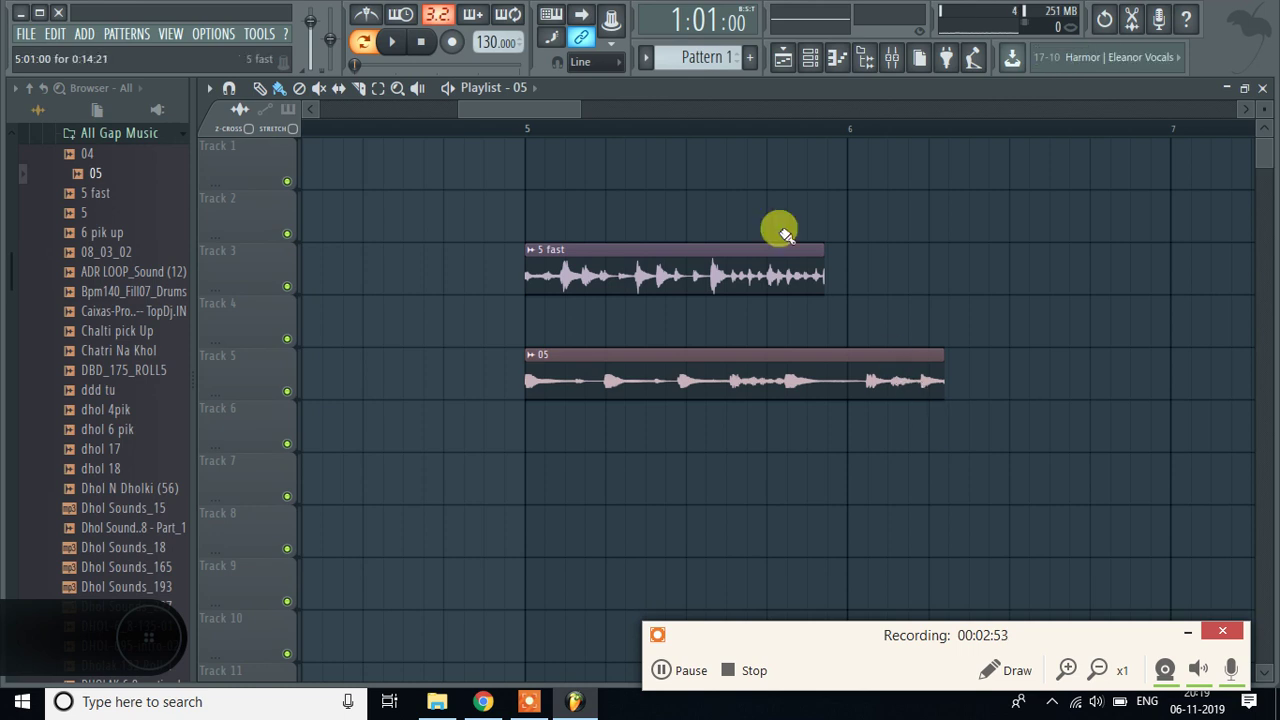
pyautogui.scroll(3, 849, 134)
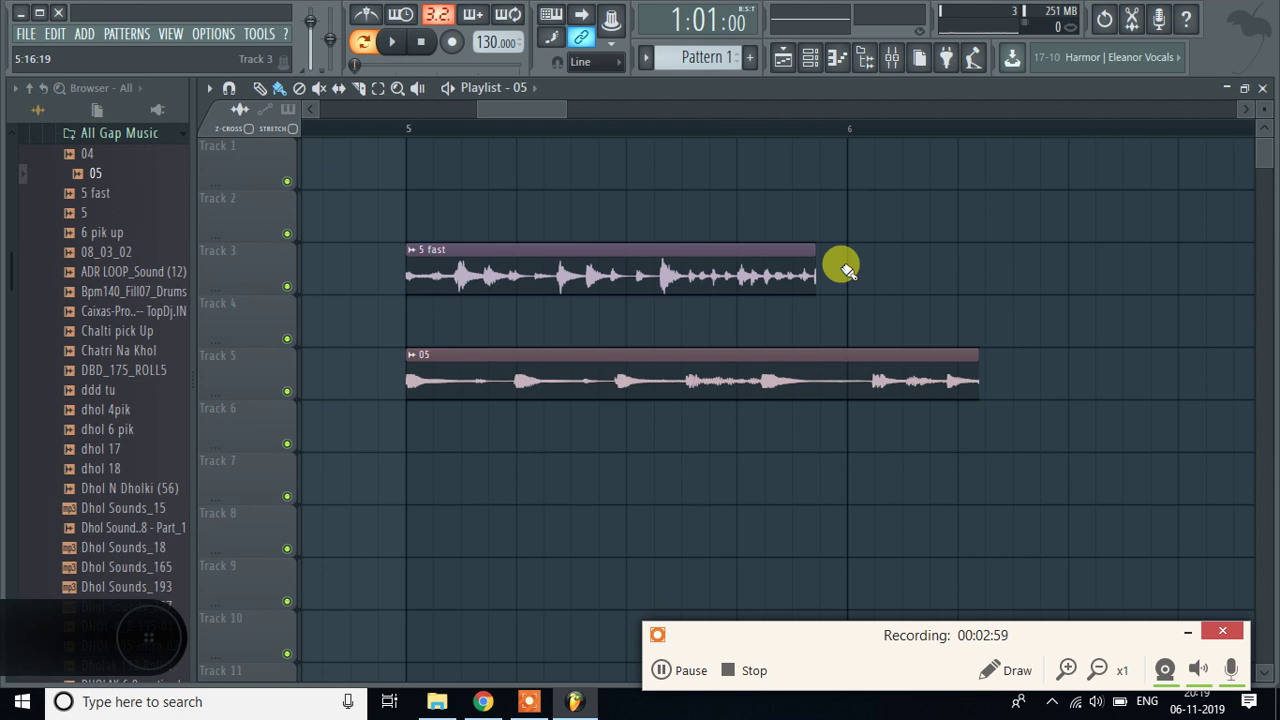
# Move the 5 fast clip up to Track 2 and fit it to tempo using the 75 to 150 BPM range
pyautogui.moveTo(496, 272); pyautogui.dragTo(477, 168)
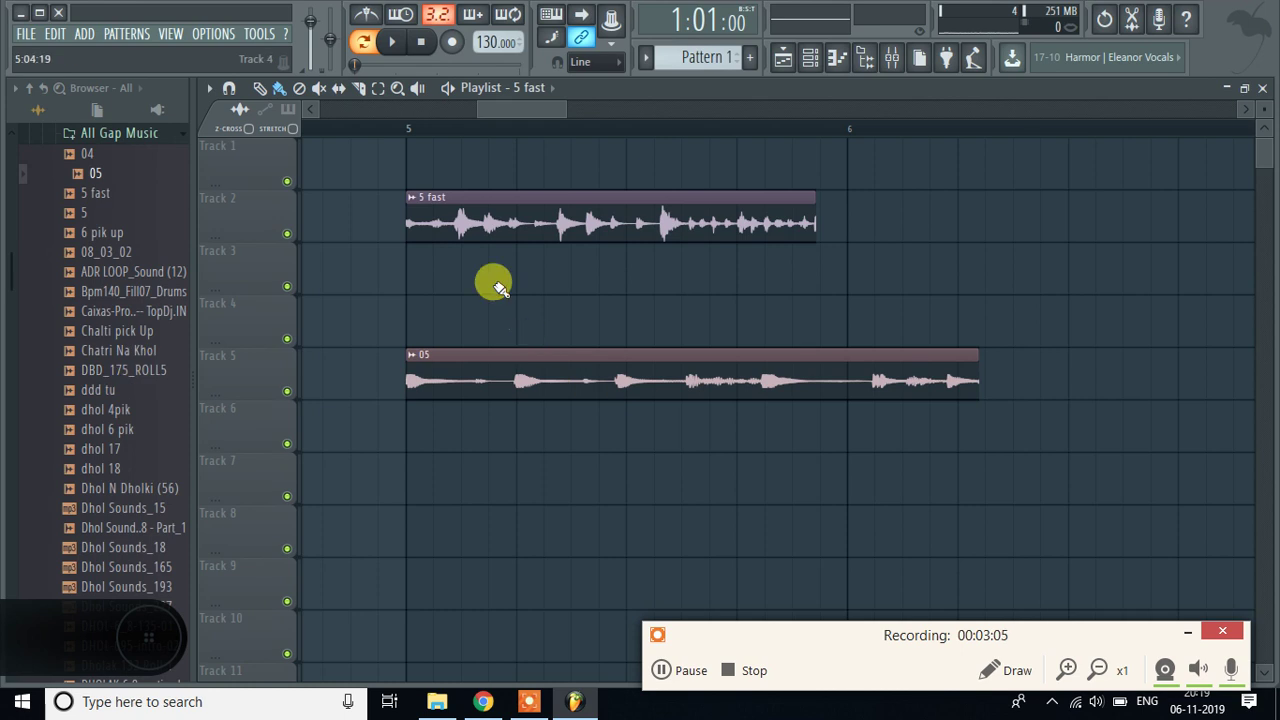
pyautogui.click(413, 200)
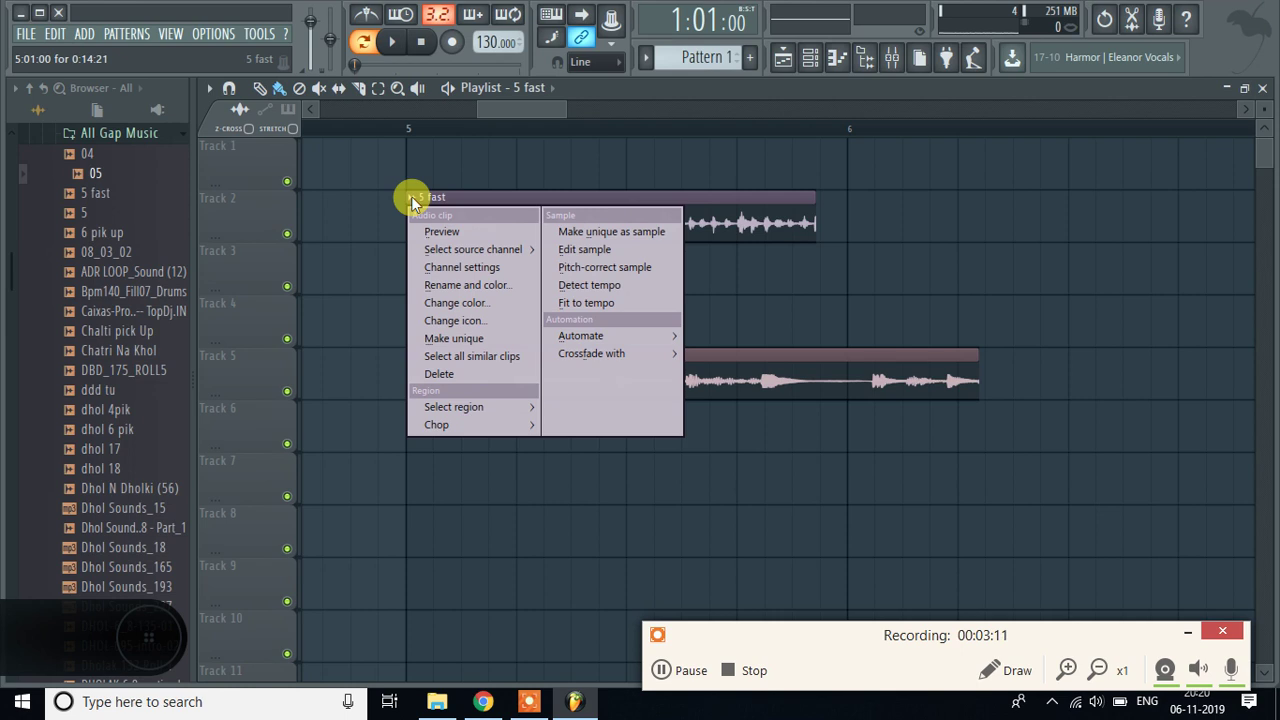
pyautogui.click(596, 311)
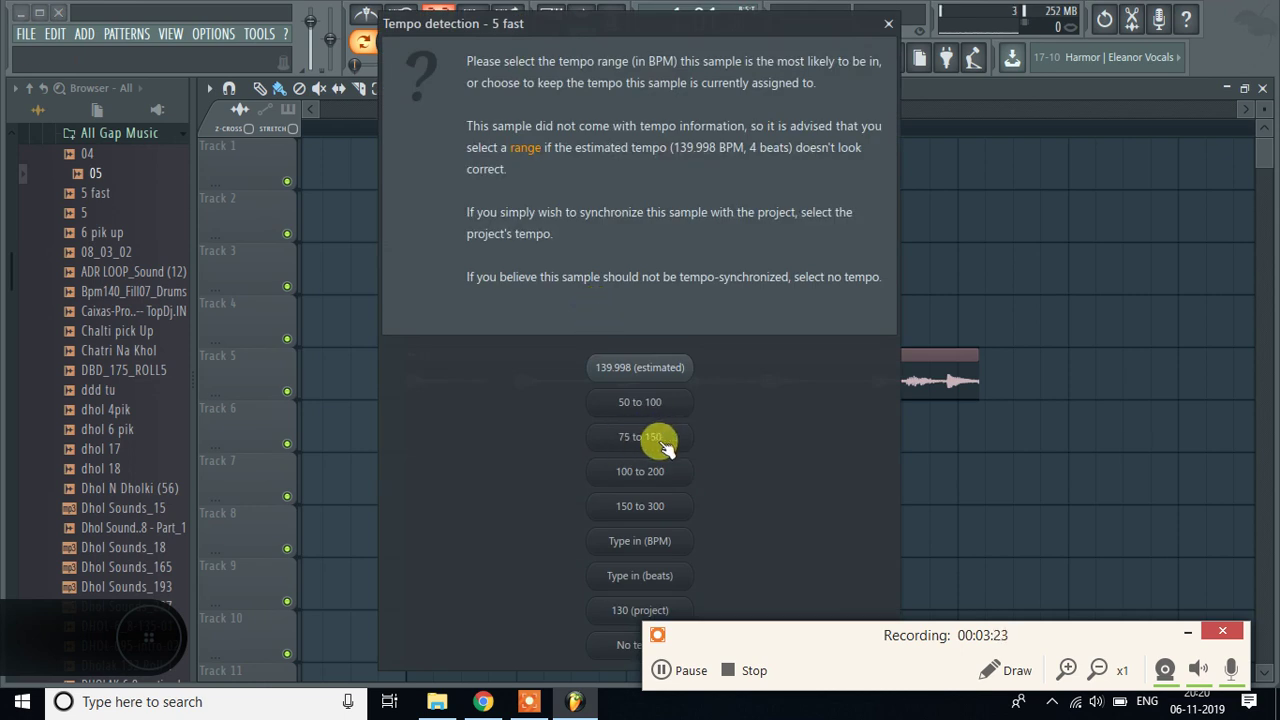
pyautogui.click(640, 437)
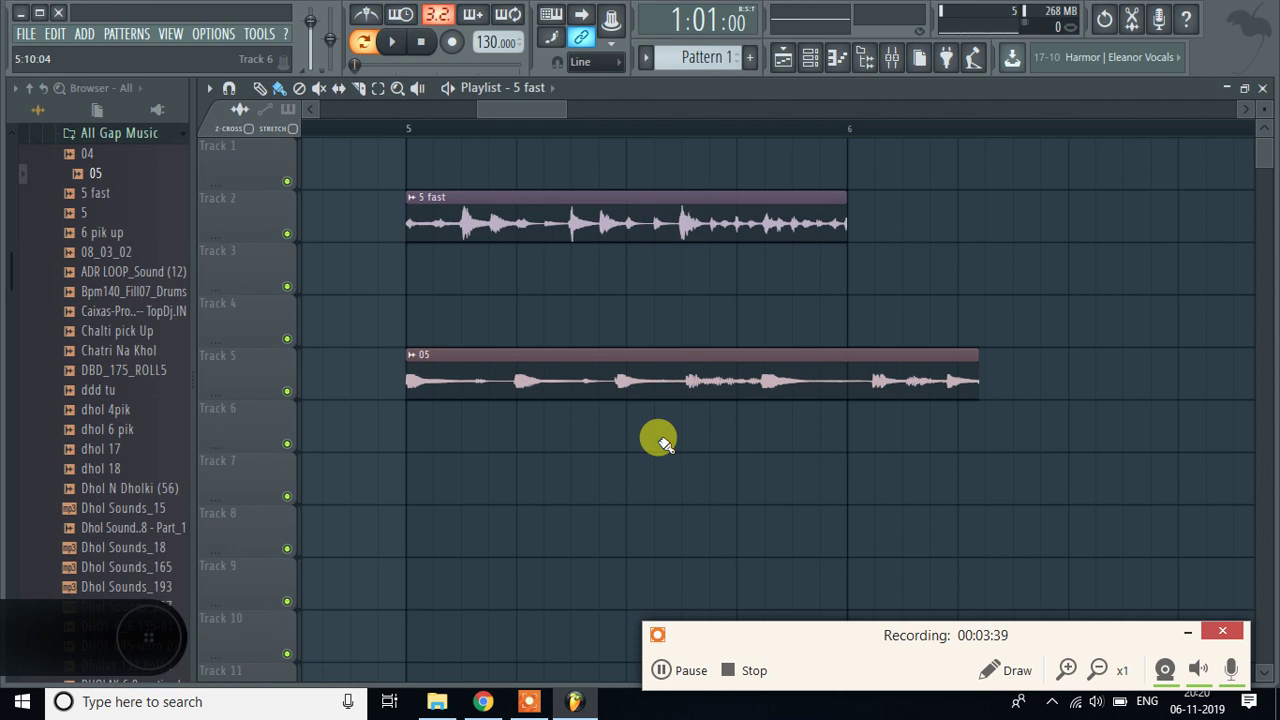
pyautogui.scroll(2, 840, 130)
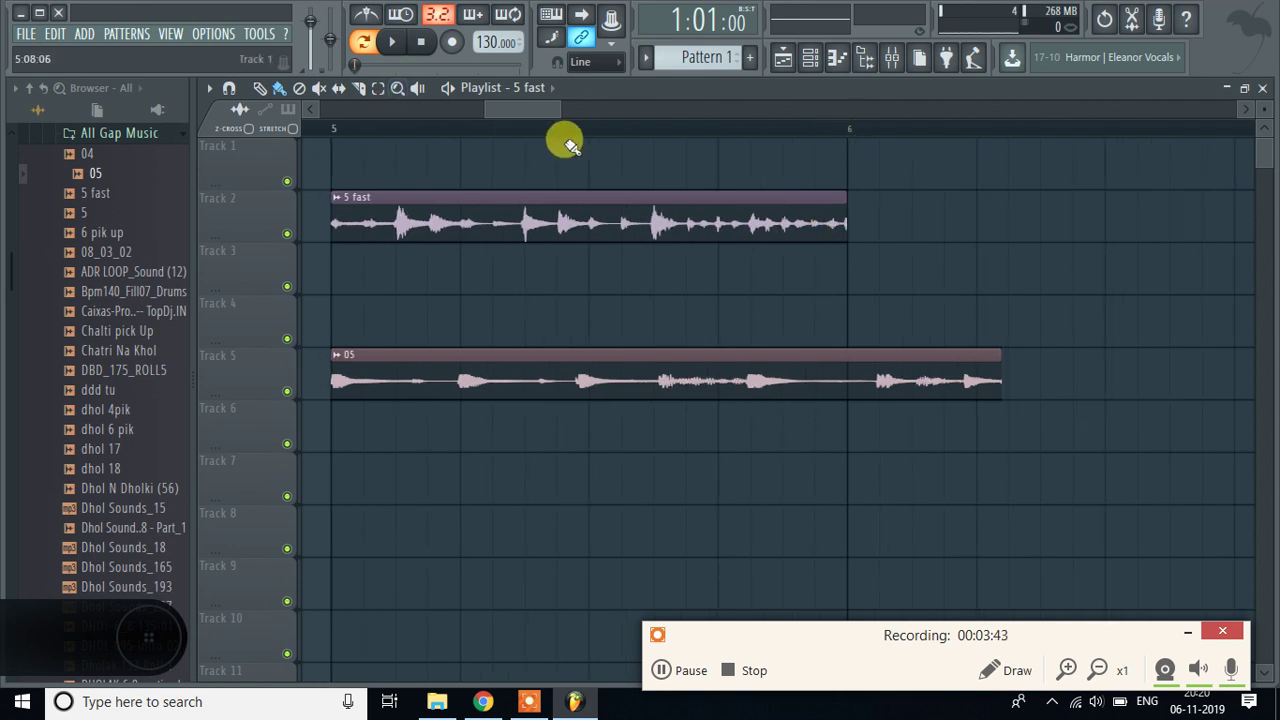
pyautogui.scroll(-2, 580, 130)
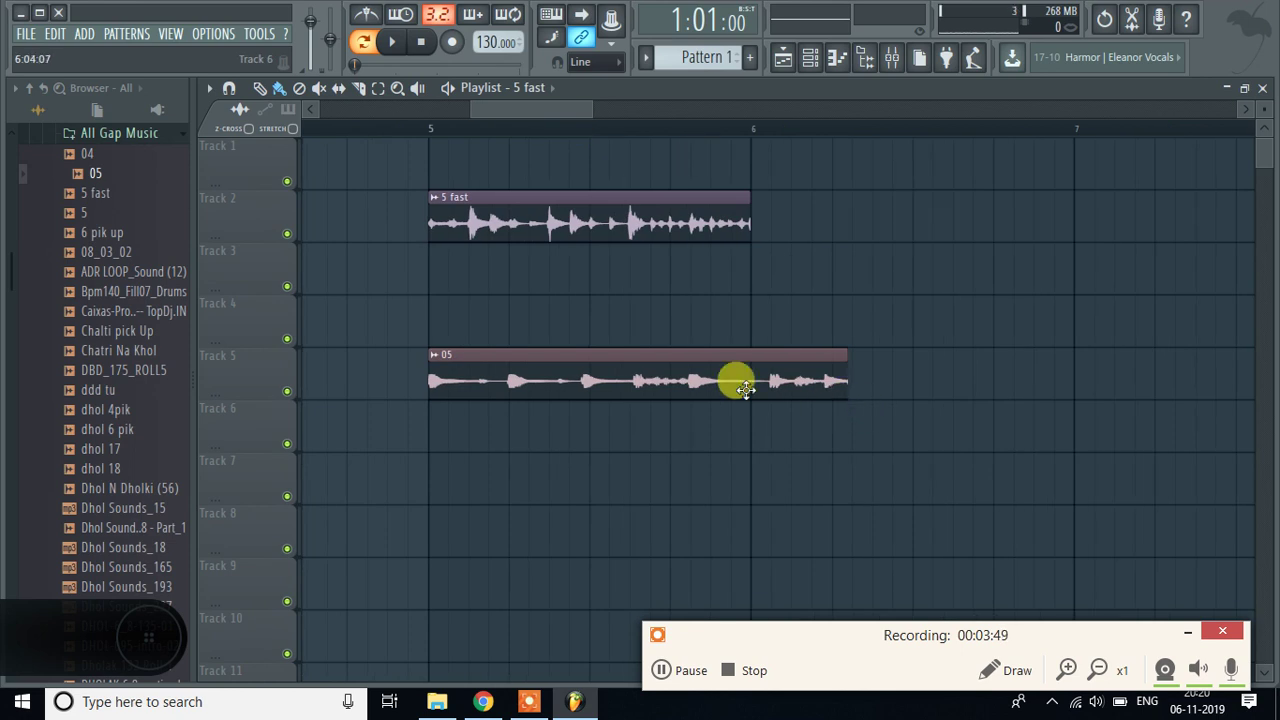
# Fit the 05 clip on Track 5 to tempo using the 75 to 150 BPM range
pyautogui.rightClick(436, 361)
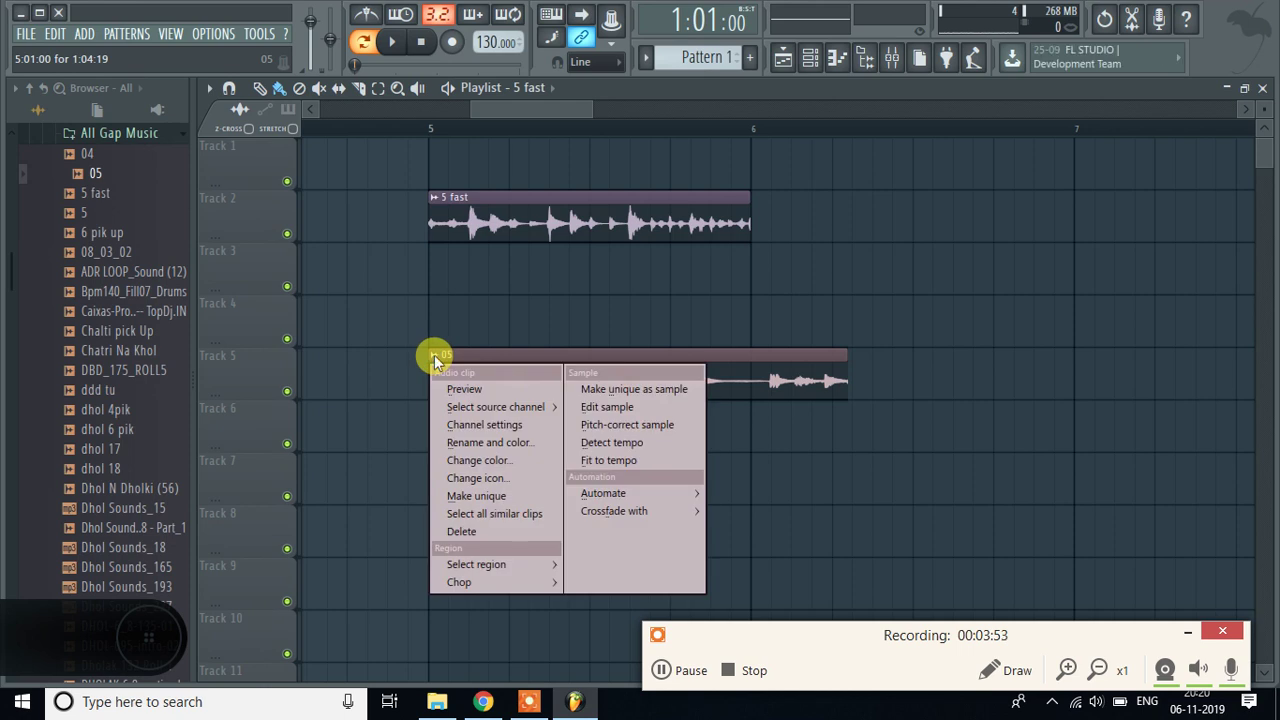
pyautogui.click(858, 493)
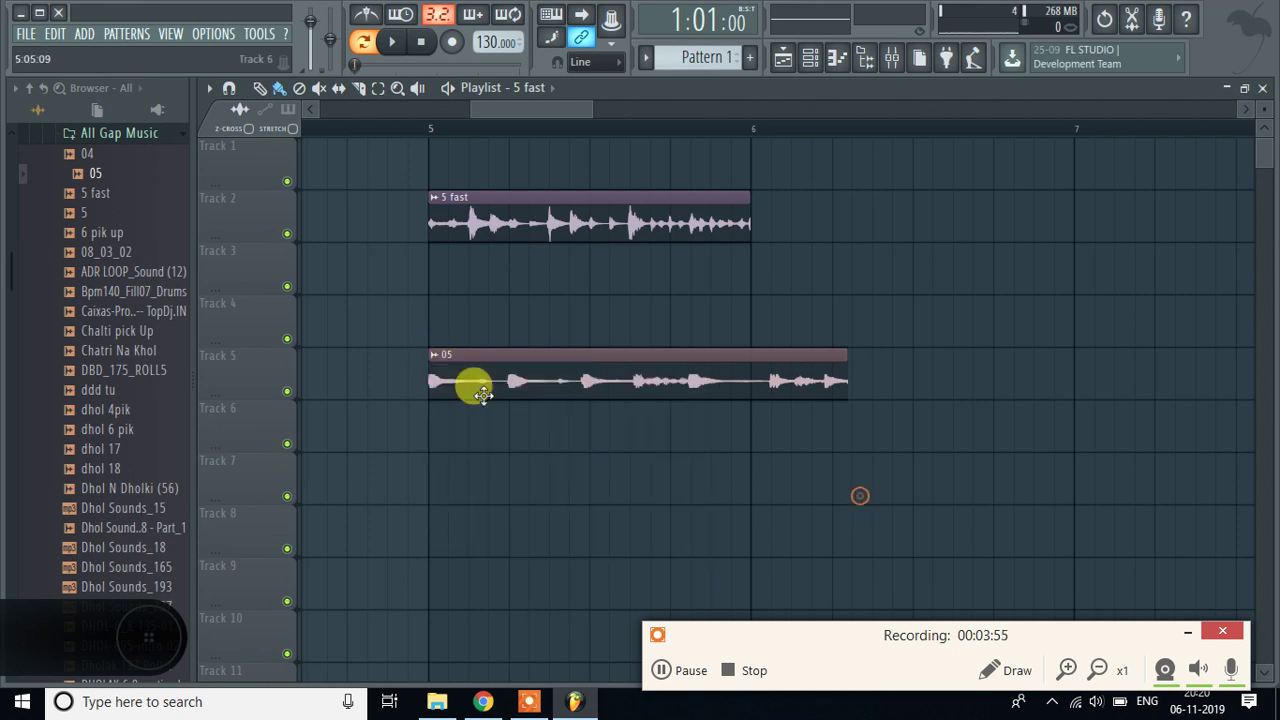
pyautogui.rightClick(436, 361)
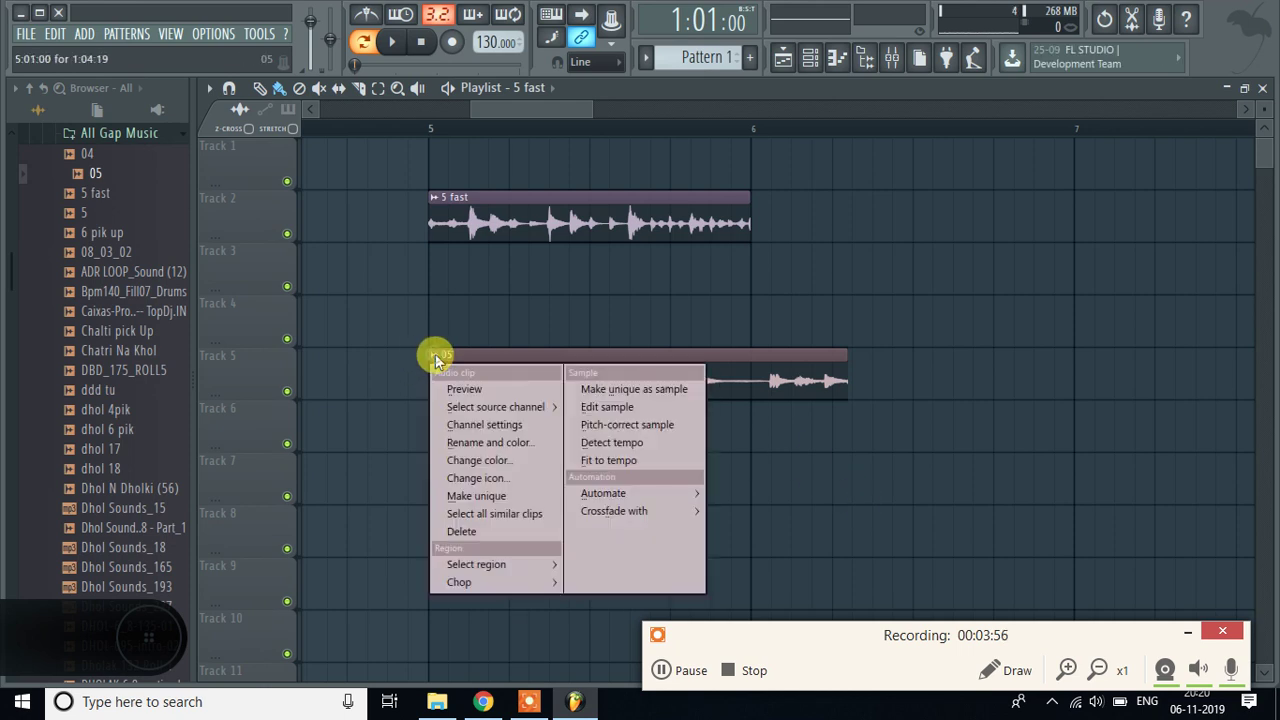
pyautogui.click(610, 462)
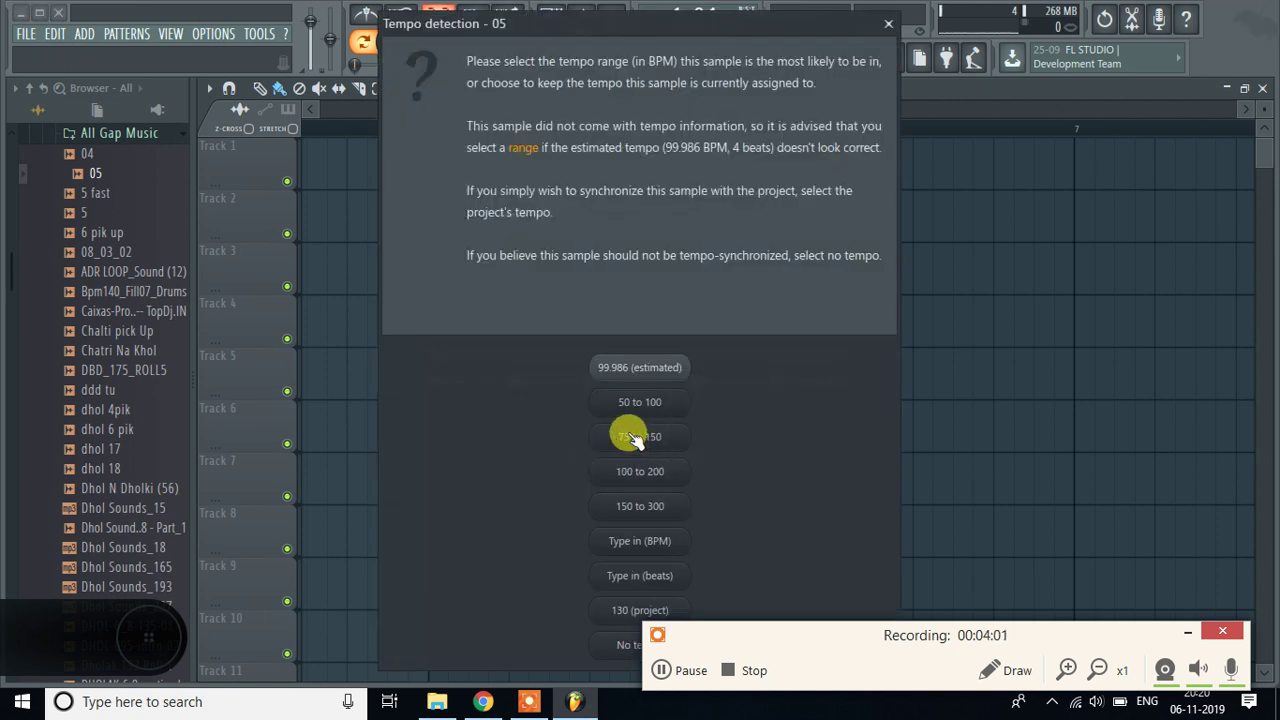
pyautogui.click(632, 438)
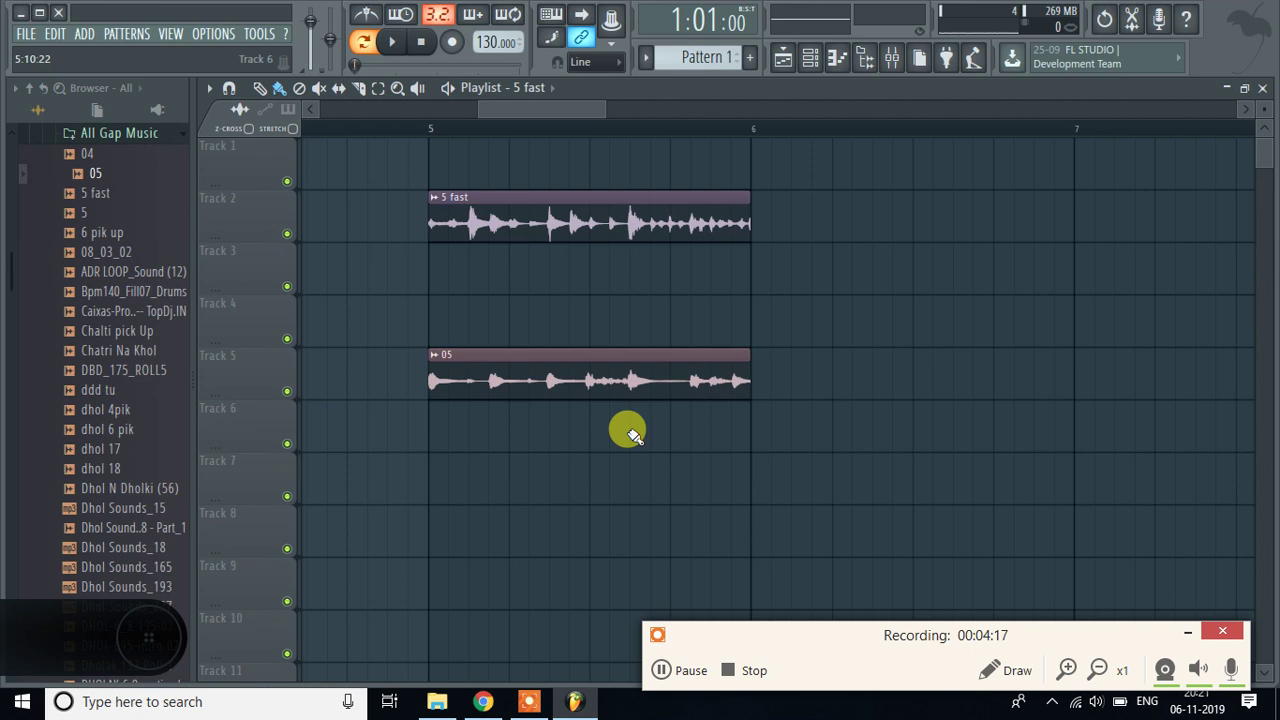
# Move the 05 clip to Track 3 at bar 6 and play the two clips back from bar 5
pyautogui.moveTo(568, 354); pyautogui.dragTo(886, 240)
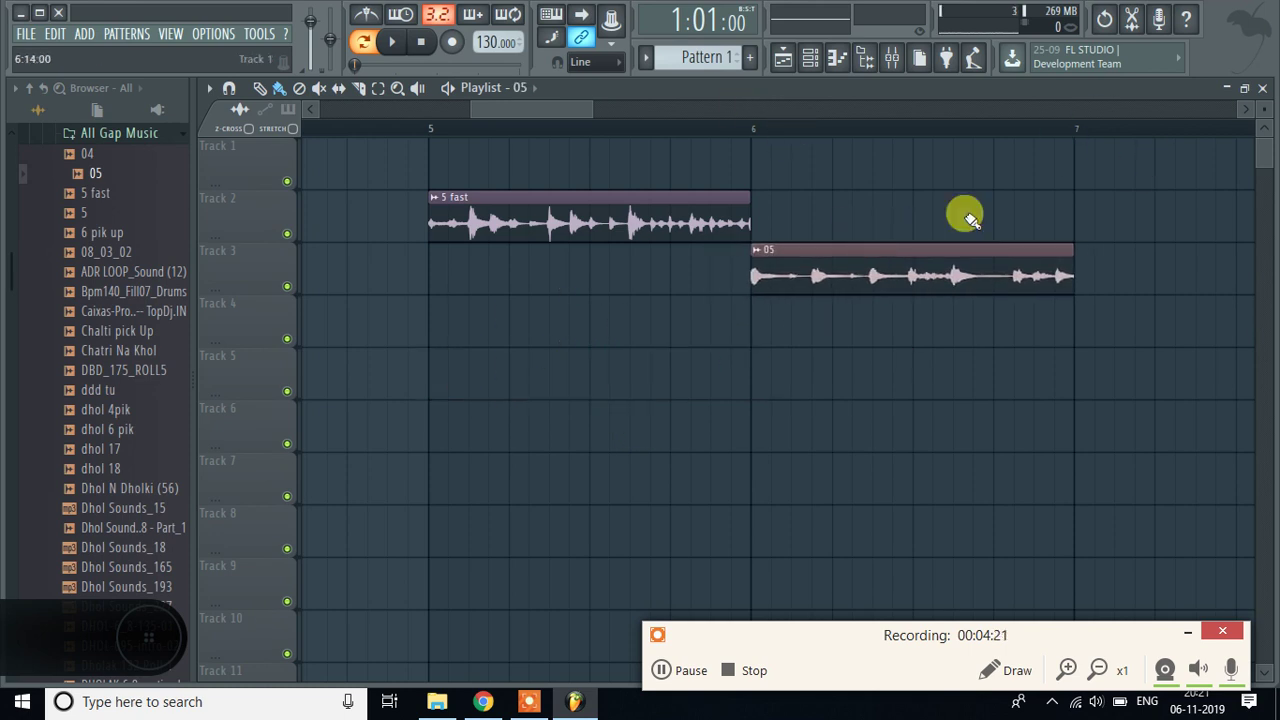
pyautogui.click(427, 130)
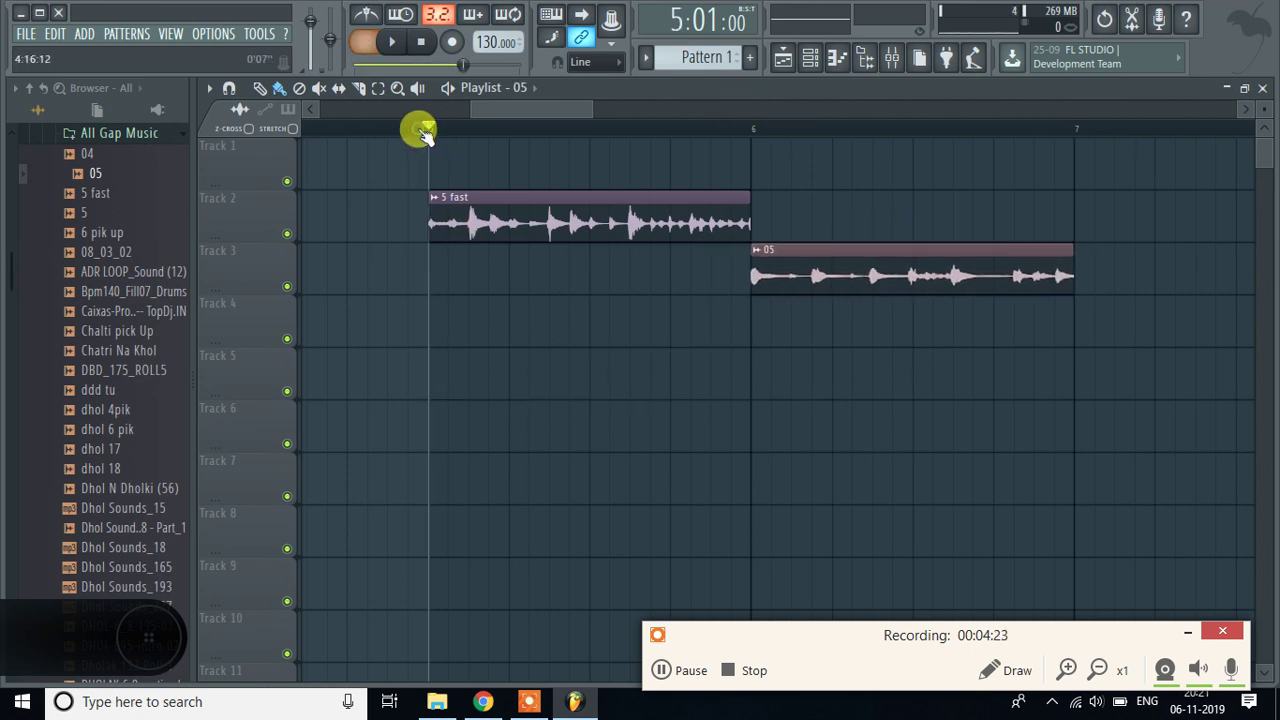
pyautogui.click(392, 41)
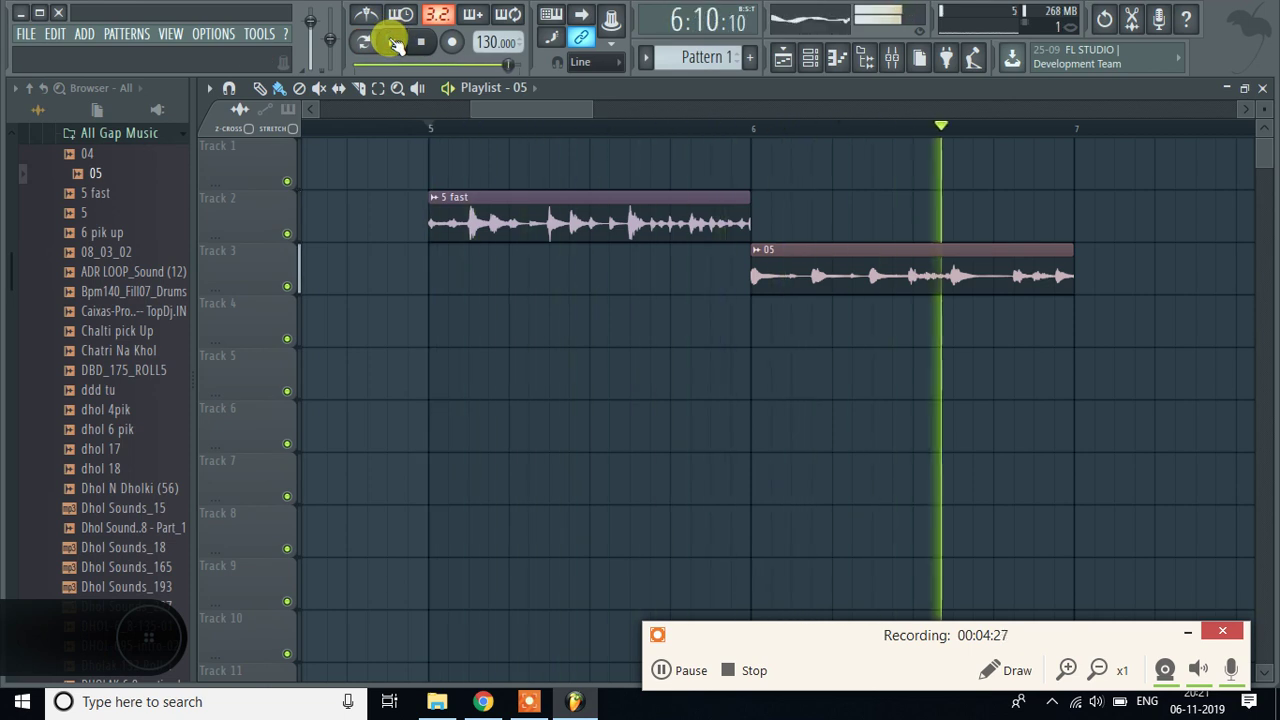
pyautogui.click(394, 42)
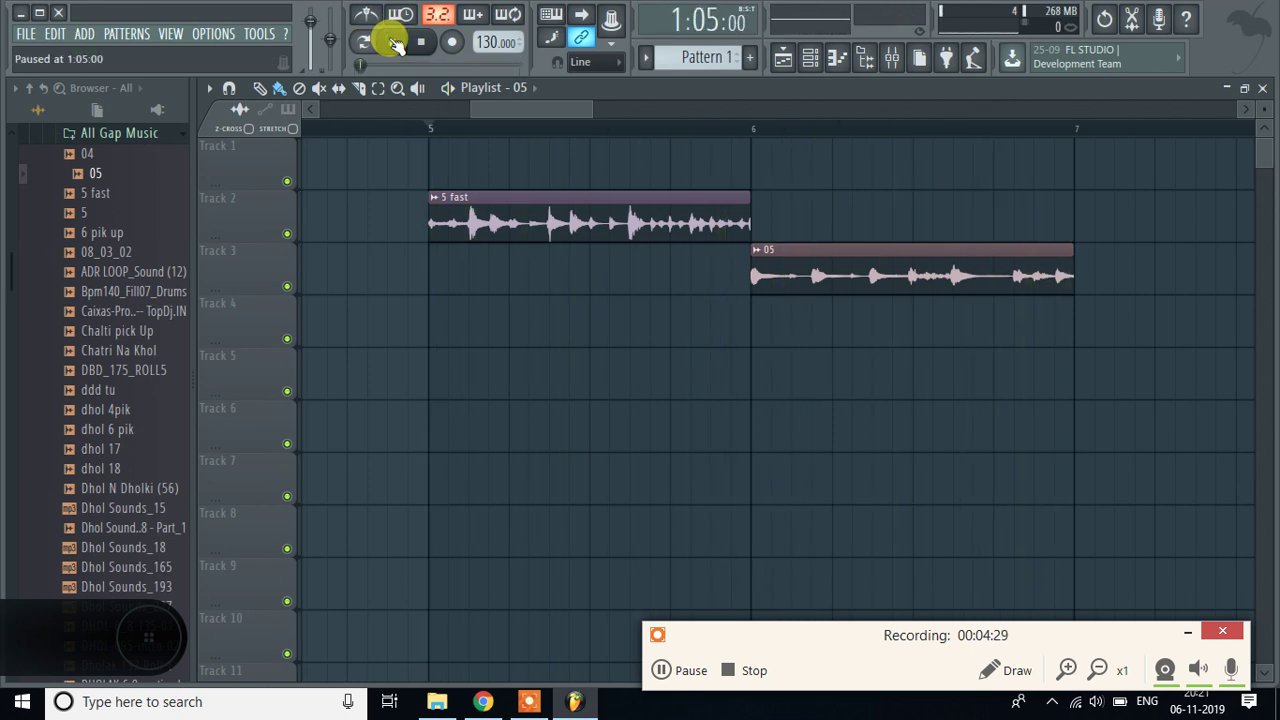